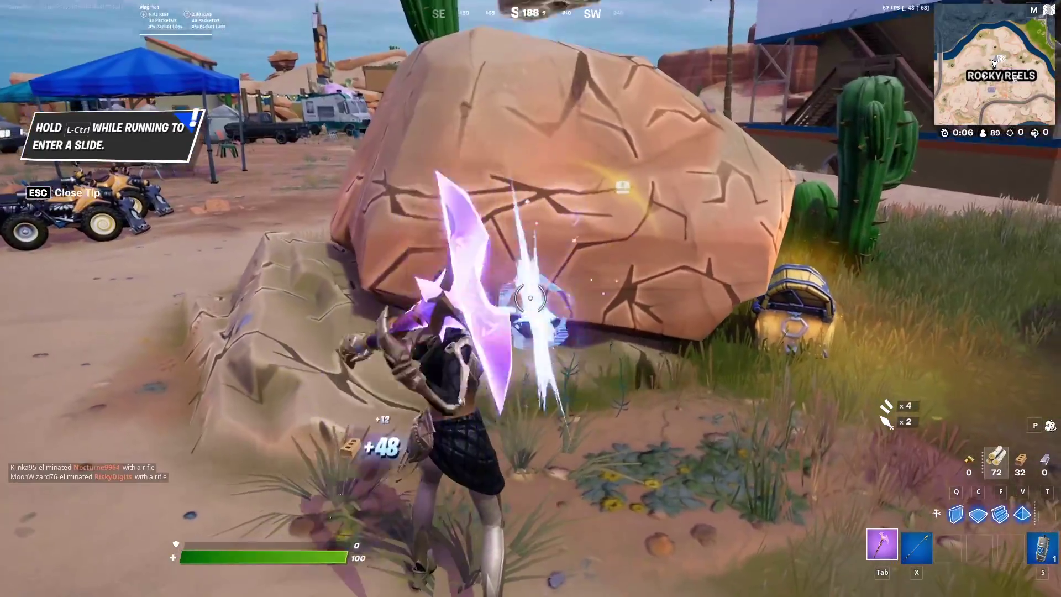
Break the rock at Rocky Reels and loot the chest for a rifle and shields.
{"action": "left_click", "coordinate": [531, 298]}
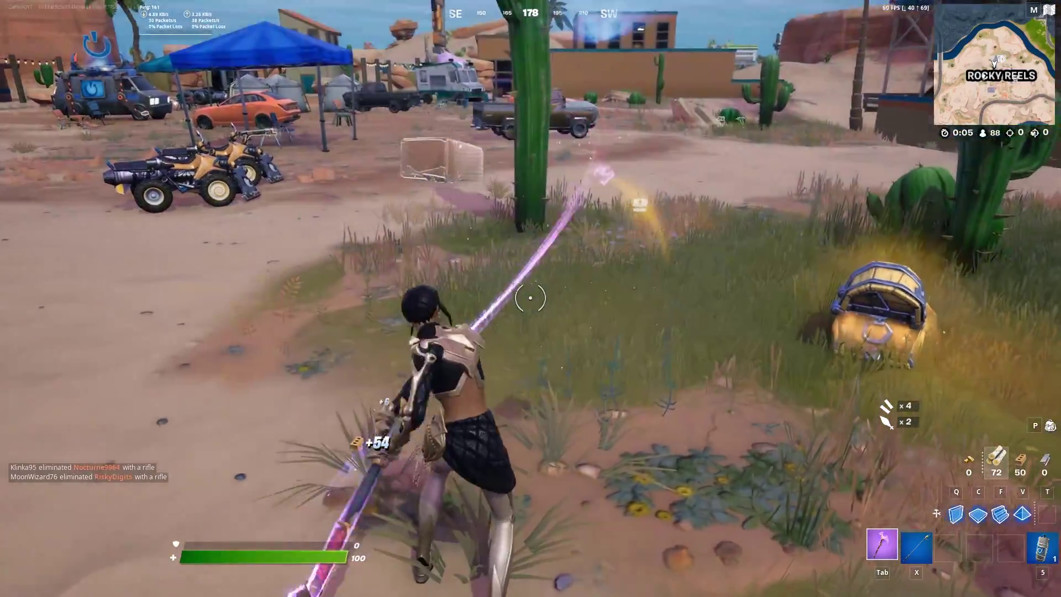
{"action": "key", "text": "w"}
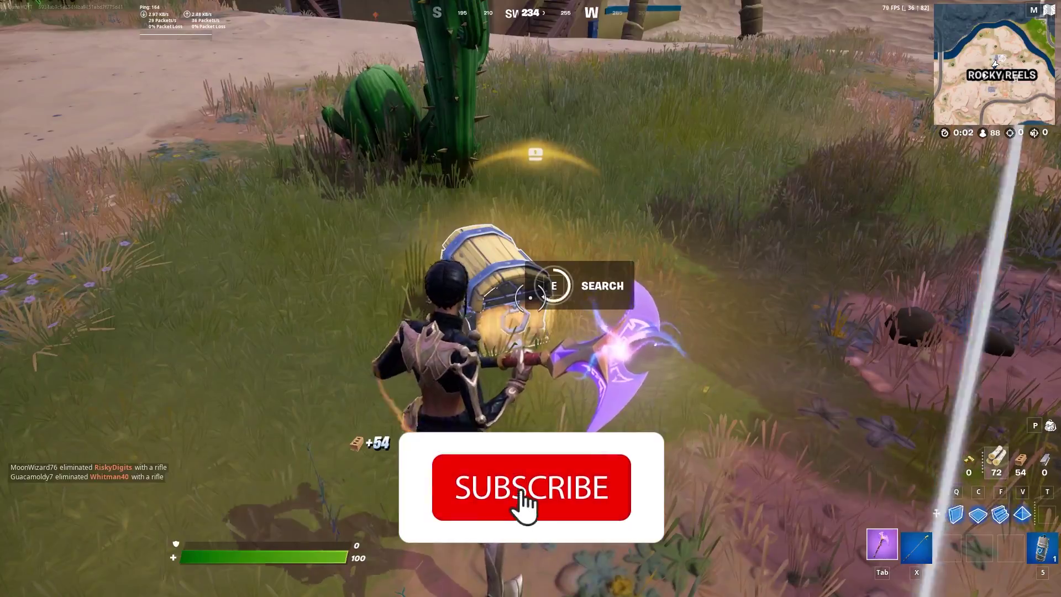
{"action": "key", "text": "e"}
{"action": "key", "text": "w"}
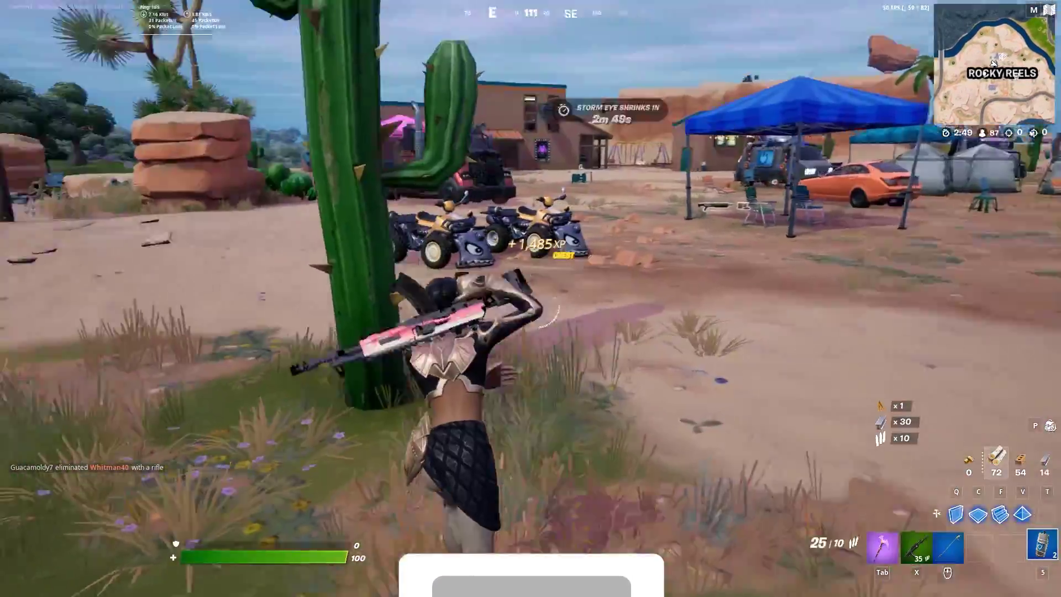
Run through town toward the red truck with the new rifle.
{"action": "key", "text": "w"}
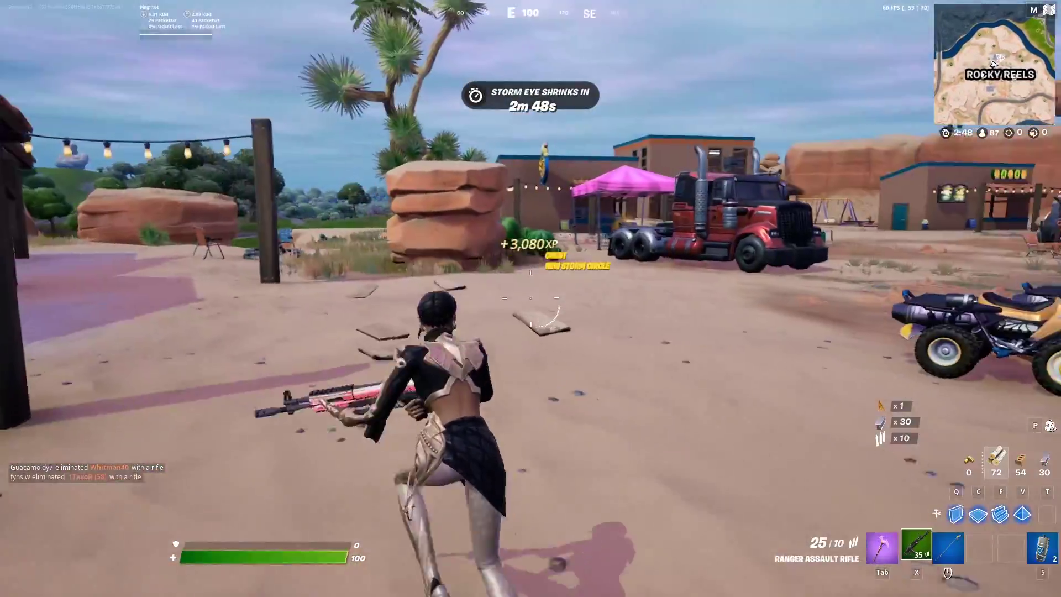
{"action": "key", "text": "w"}
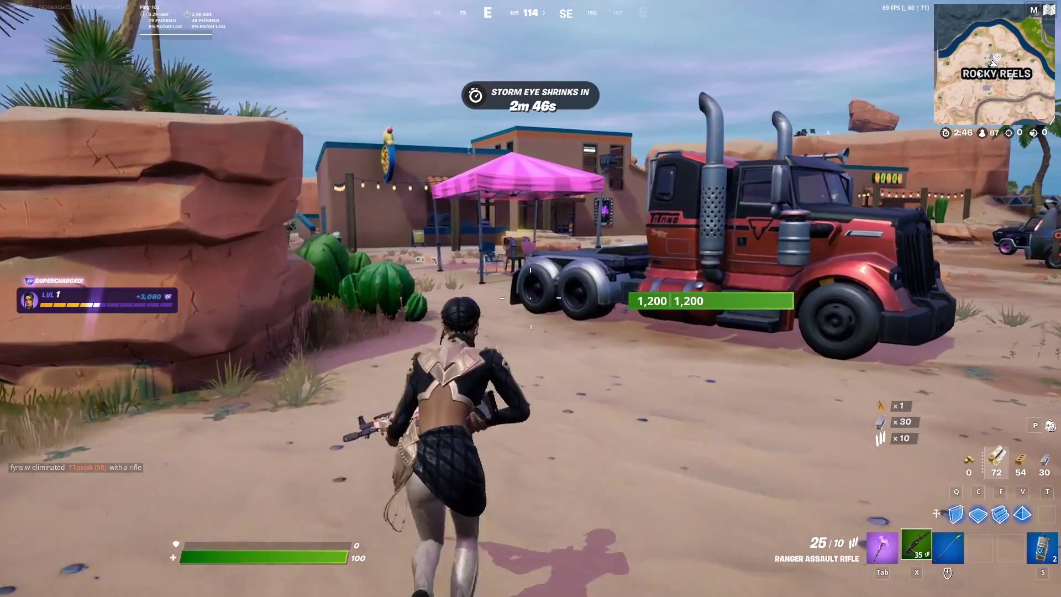
{"action": "key", "text": "w"}
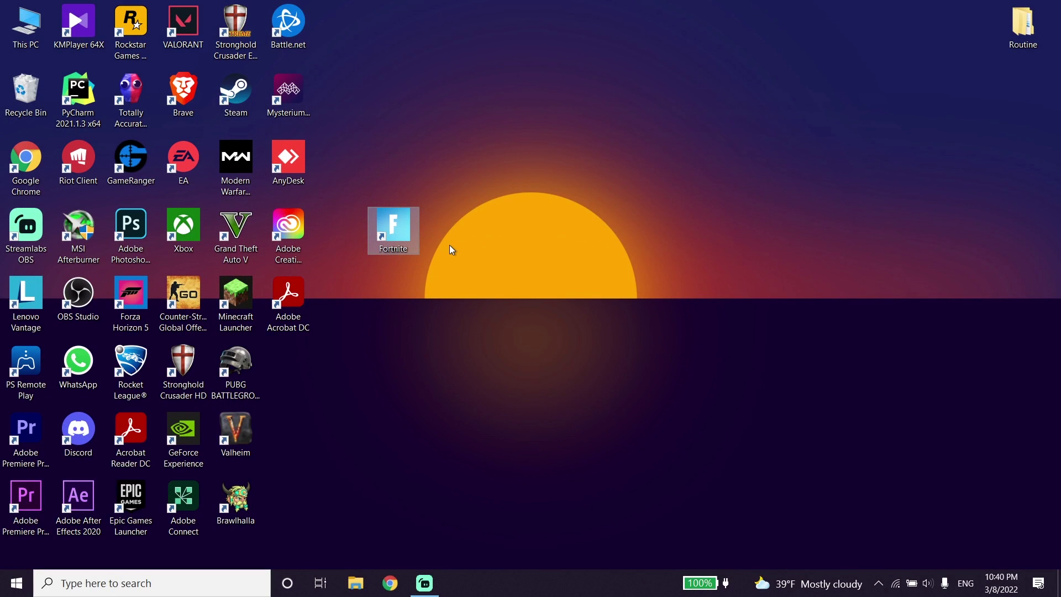
{"action": "left_click", "coordinate": [110, 583]}
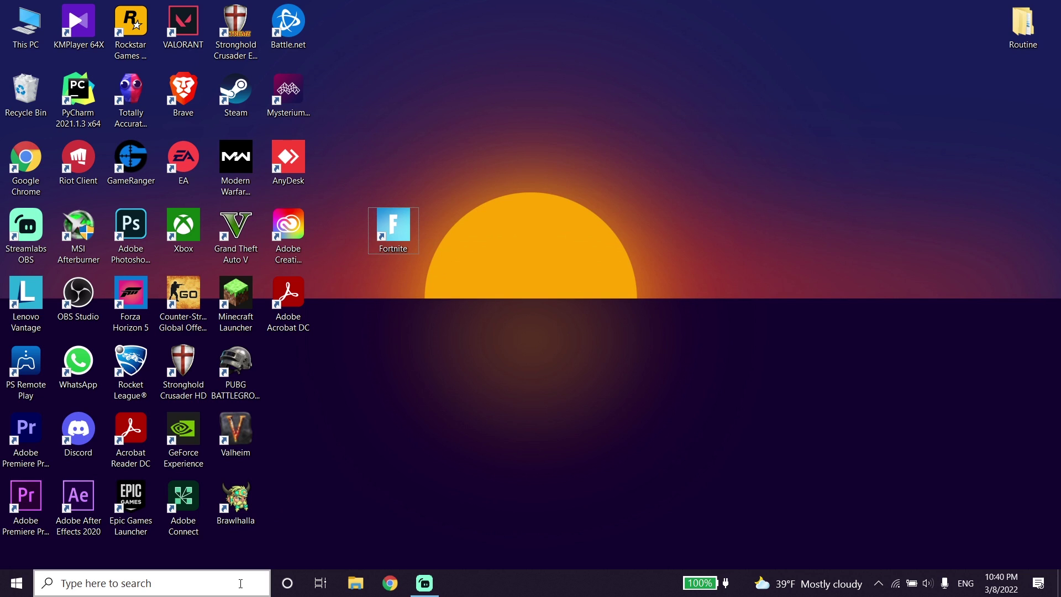
{"action": "type", "text": "settings"}
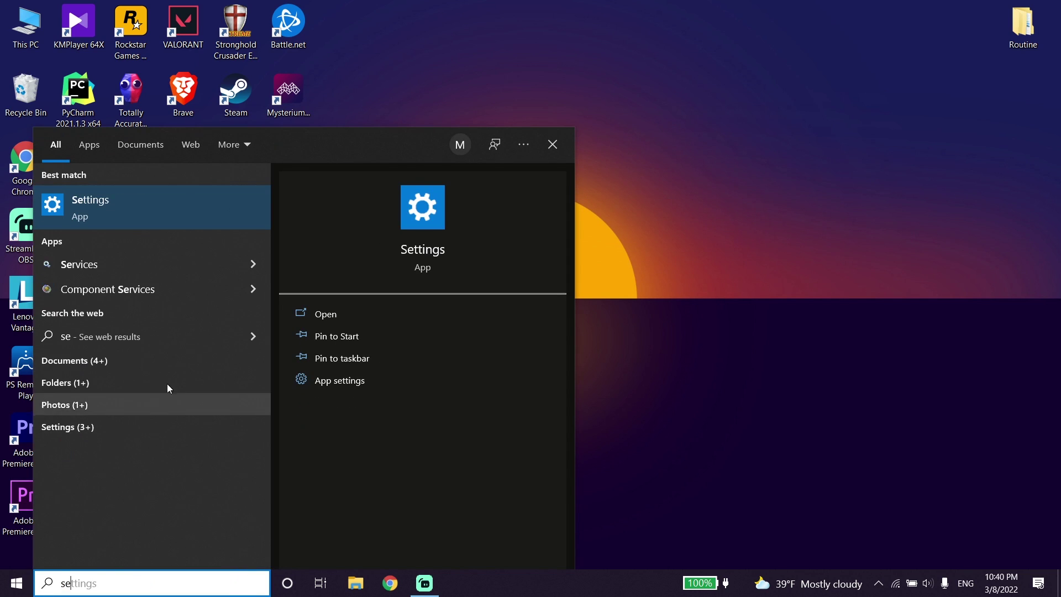
{"action": "left_click", "coordinate": [124, 210]}
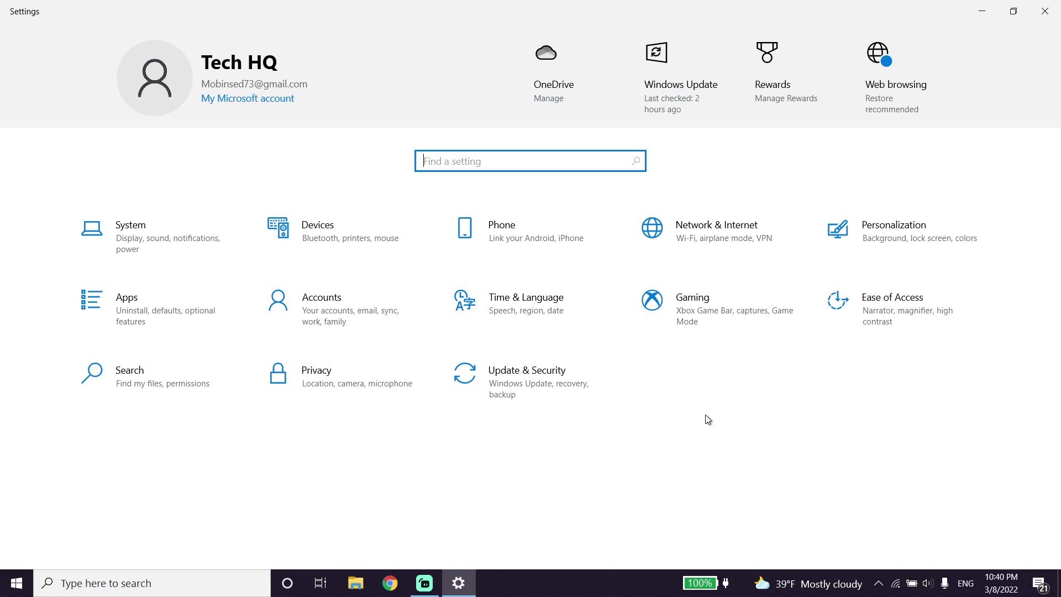
{"action": "left_click", "coordinate": [696, 316]}
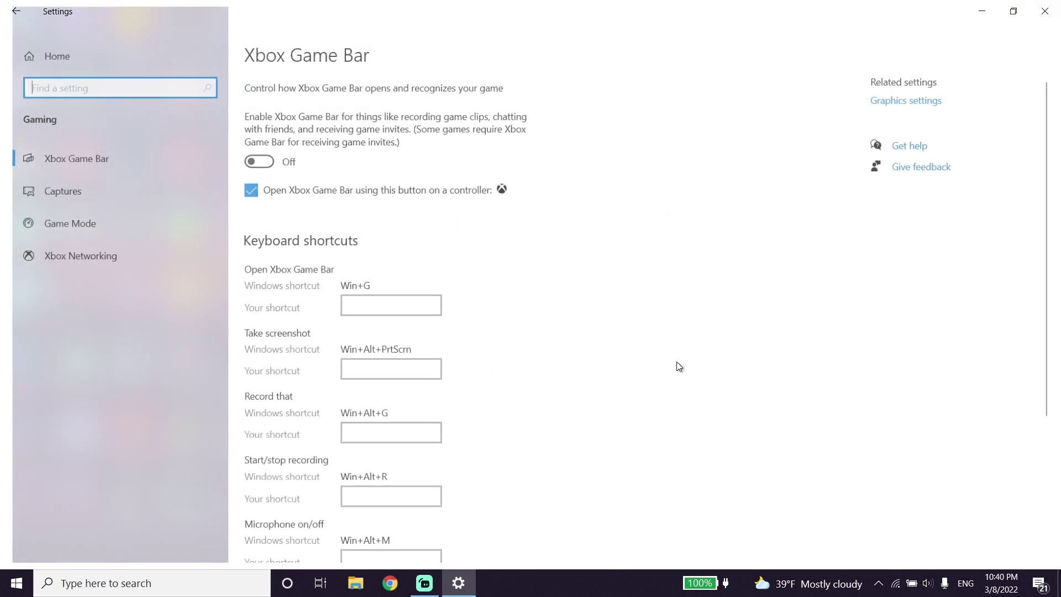
{"action": "left_click", "coordinate": [59, 227]}
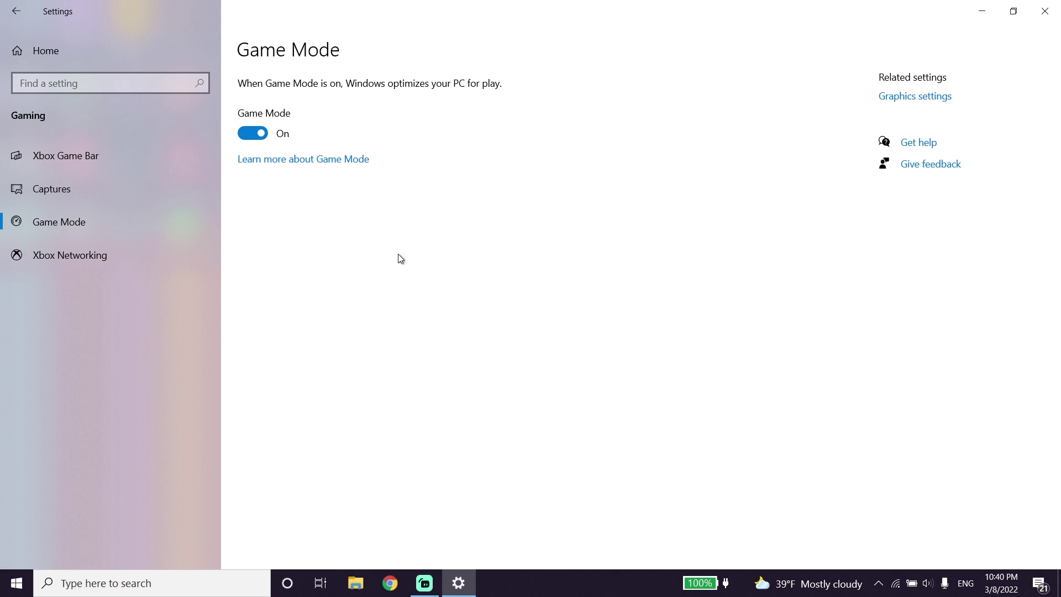
{"action": "left_click", "coordinate": [263, 134]}
{"action": "left_click", "coordinate": [263, 134]}
{"action": "left_click", "coordinate": [1045, 11]}
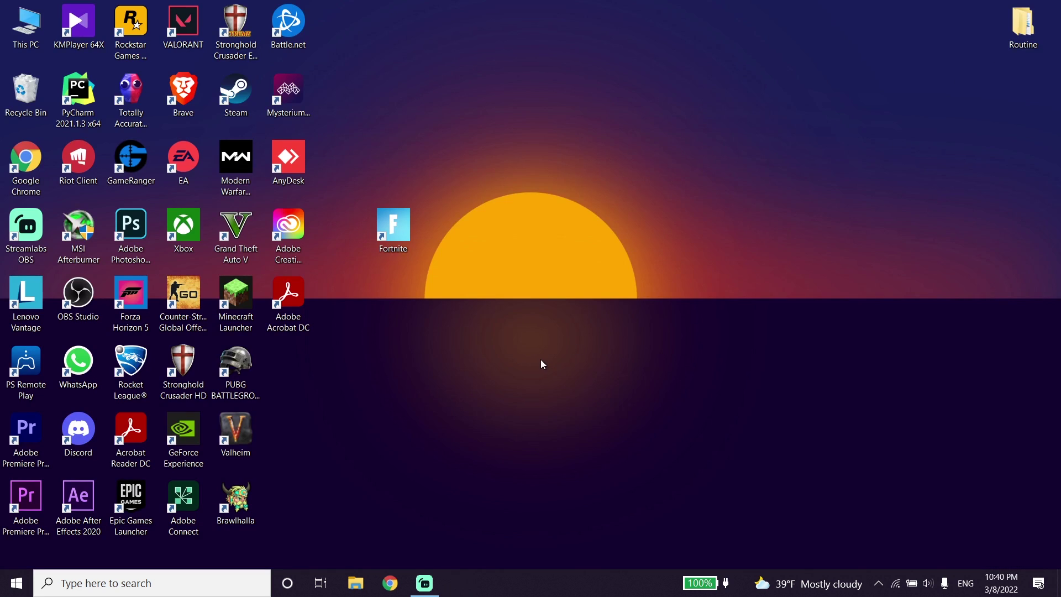
Choose 'Adjust for best performance' in Performance Options via This PC's advanced system settings.
{"action": "right_click", "coordinate": [38, 35]}
{"action": "left_click", "coordinate": [77, 199]}
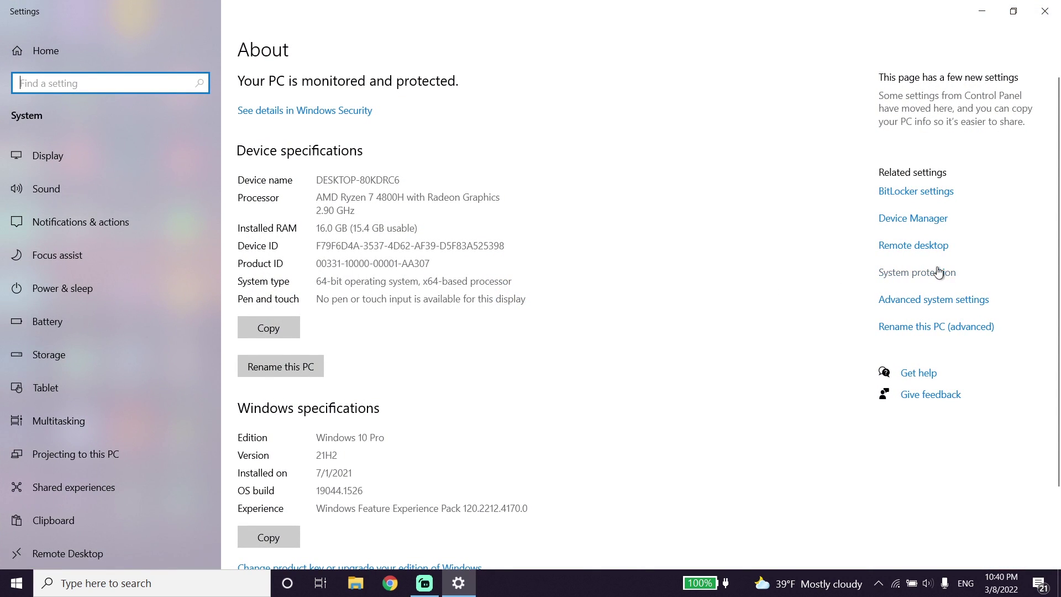
{"action": "left_click", "coordinate": [935, 300]}
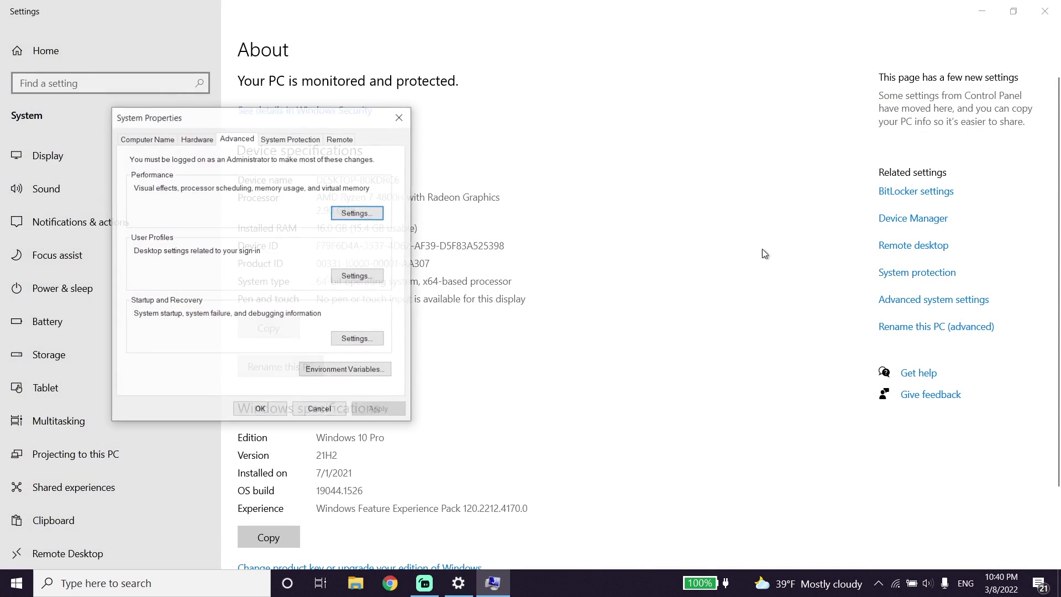
{"action": "left_click", "coordinate": [358, 213]}
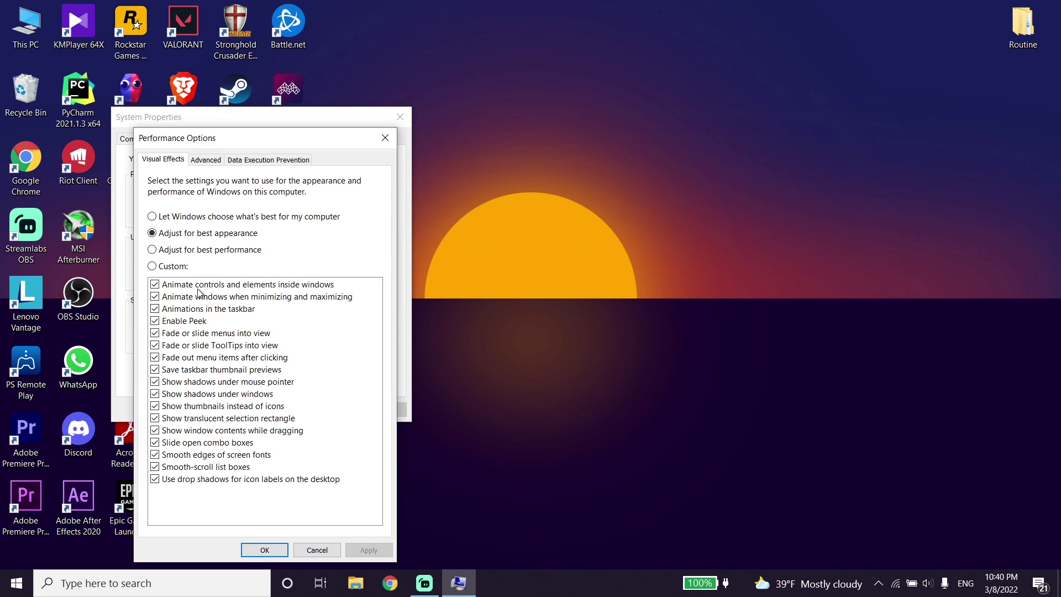
{"action": "left_click", "coordinate": [185, 250]}
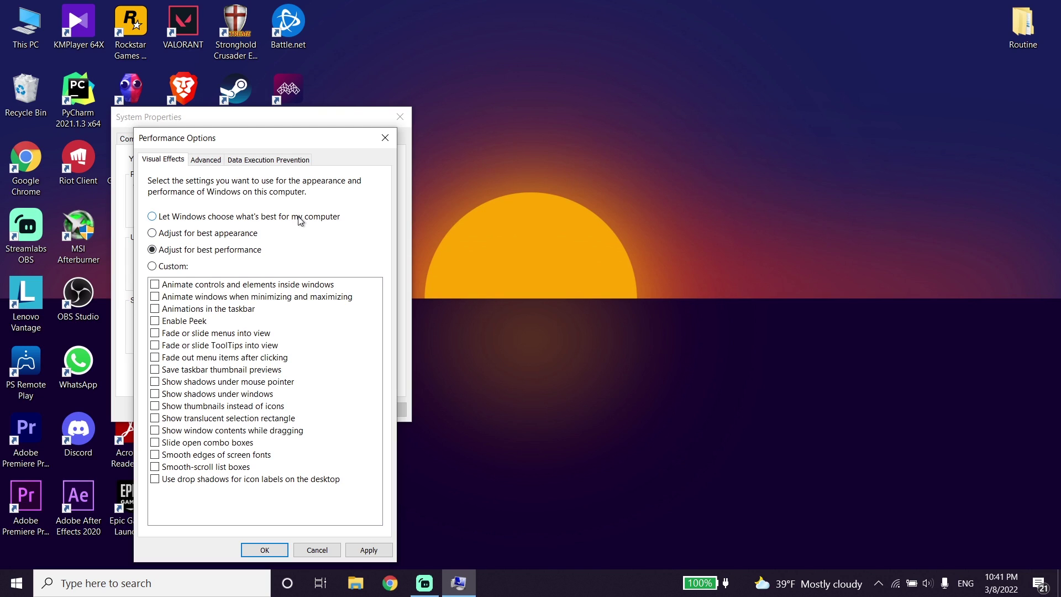
{"action": "left_click", "coordinate": [385, 138]}
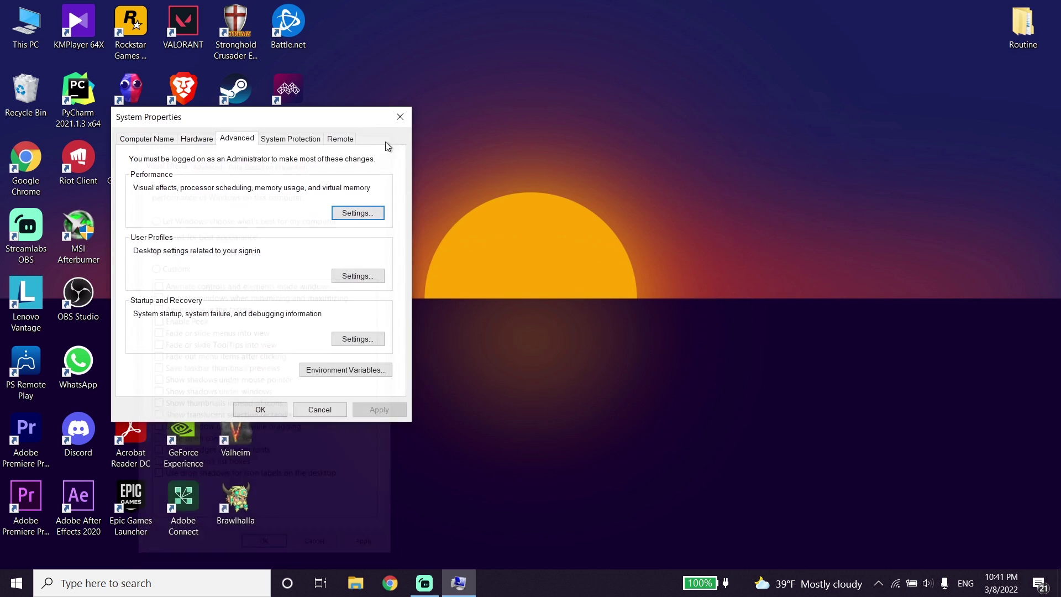
Close System Properties, start Epic Games Launcher, and review Fortnite's Library options without choosing any.
{"action": "left_click", "coordinate": [409, 124]}
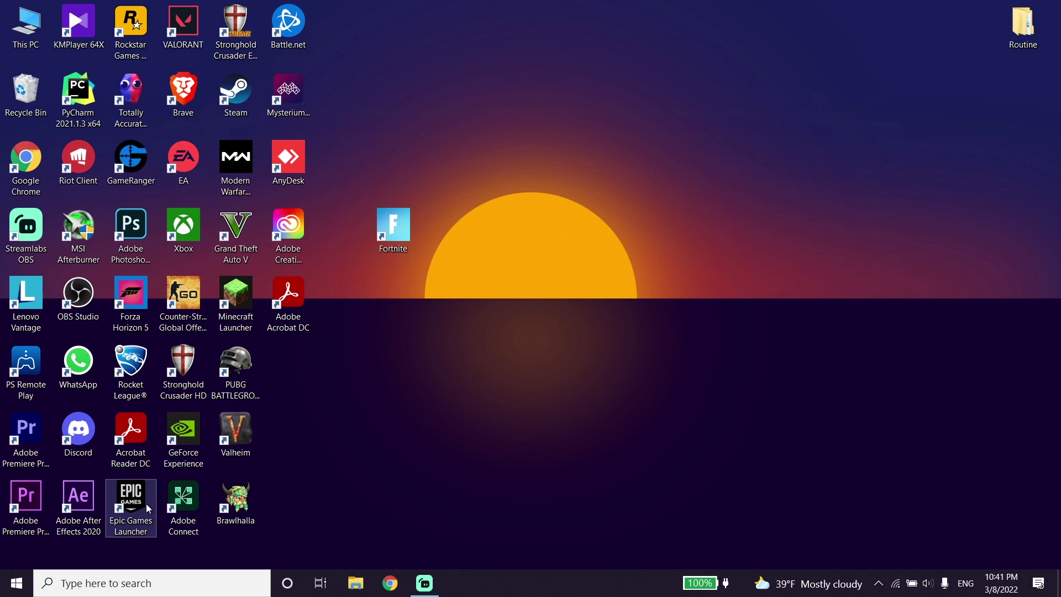
{"action": "left_click", "coordinate": [132, 497]}
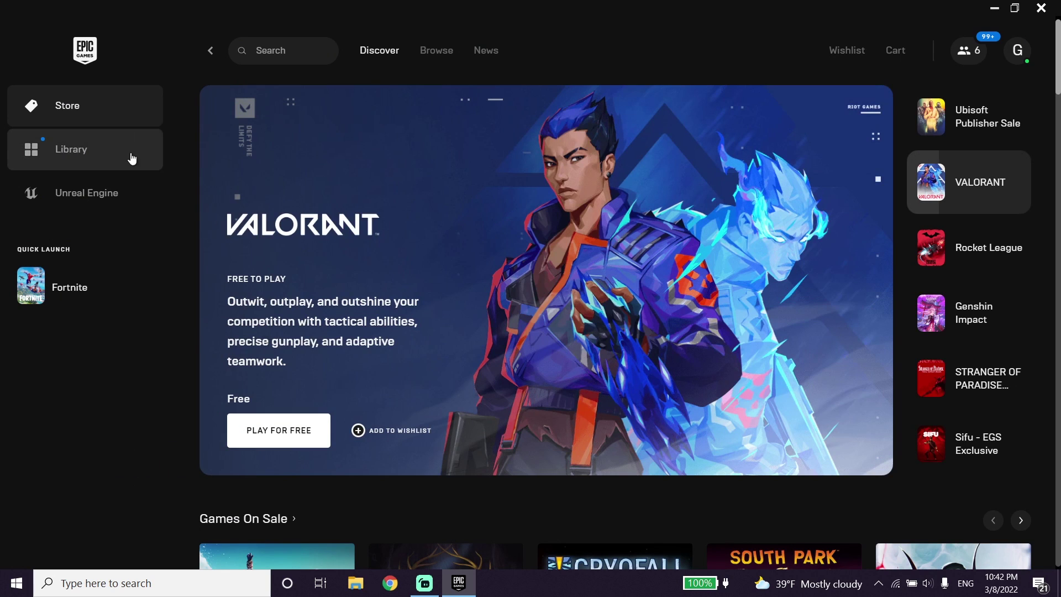
{"action": "left_click", "coordinate": [118, 158]}
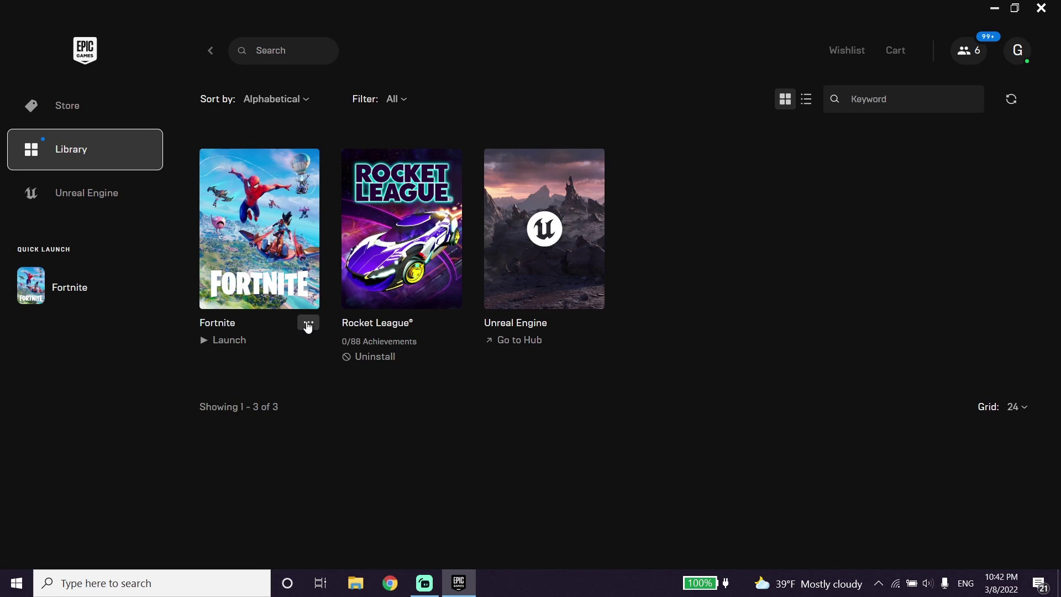
{"action": "left_click", "coordinate": [307, 328]}
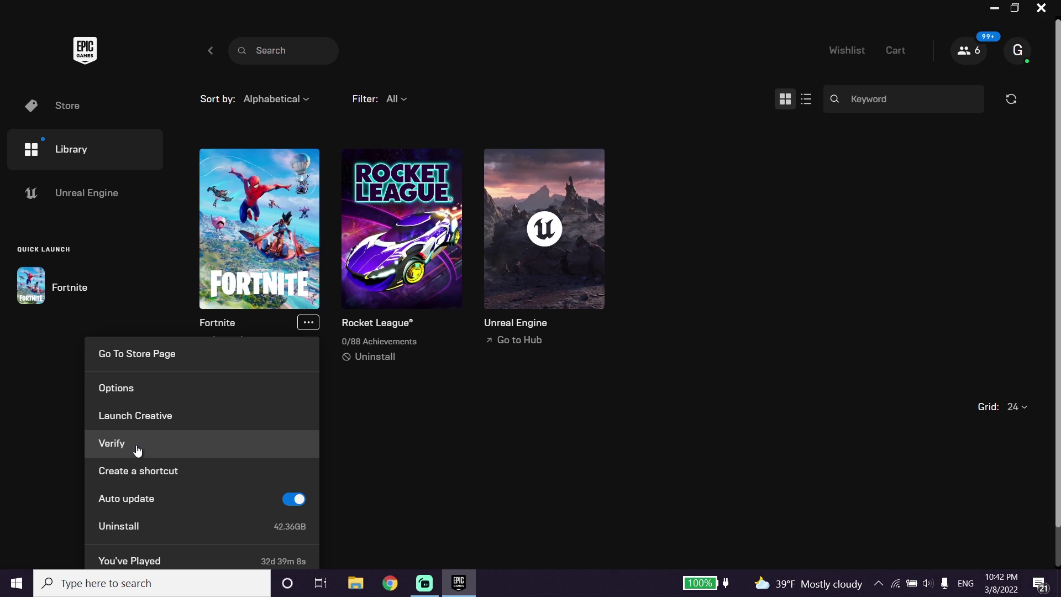
{"action": "left_click", "coordinate": [424, 452]}
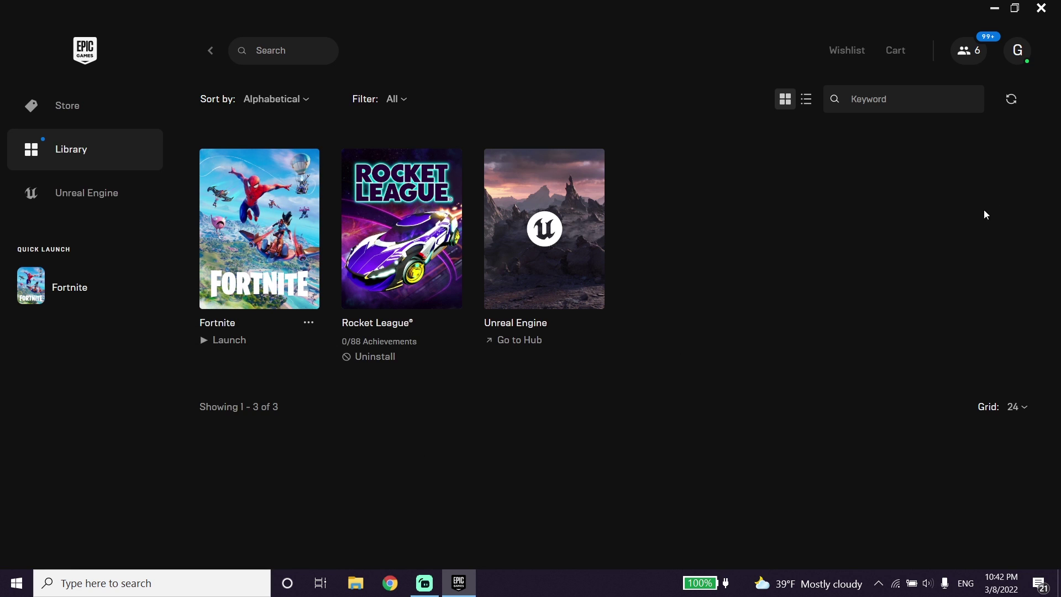
Close Epic Games Launcher and open the power plan options from Power & sleep settings.
{"action": "left_click", "coordinate": [1042, 7]}
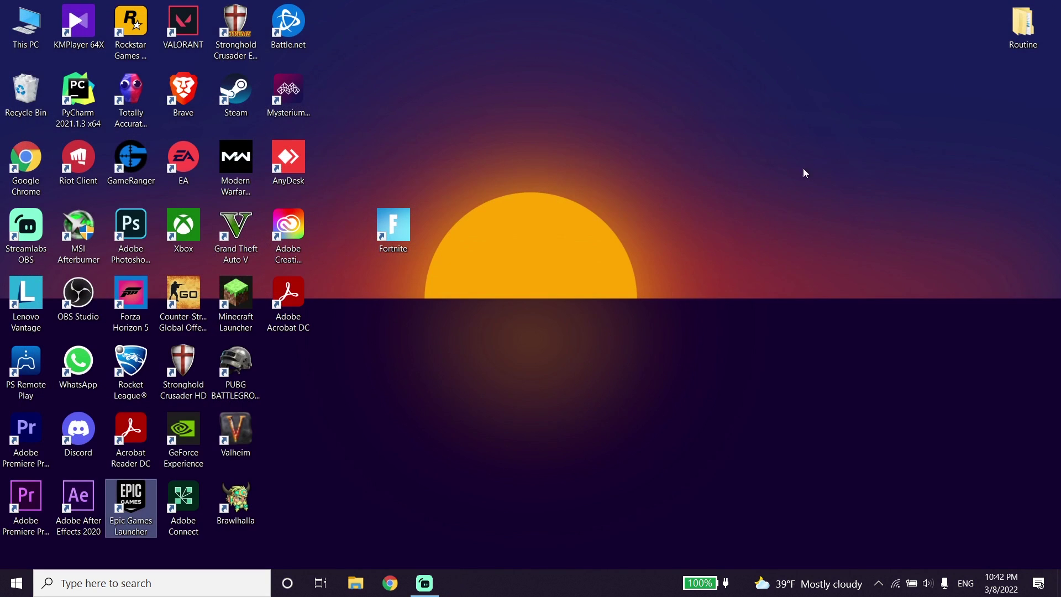
{"action": "left_click", "coordinate": [552, 380]}
{"action": "left_click", "coordinate": [178, 580]}
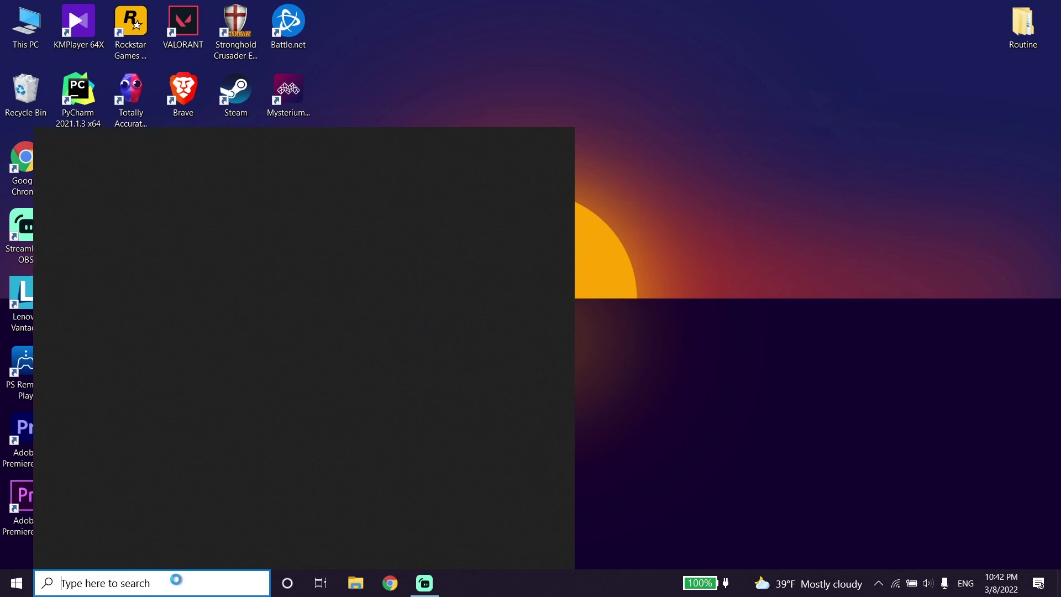
{"action": "type", "text": "po"}
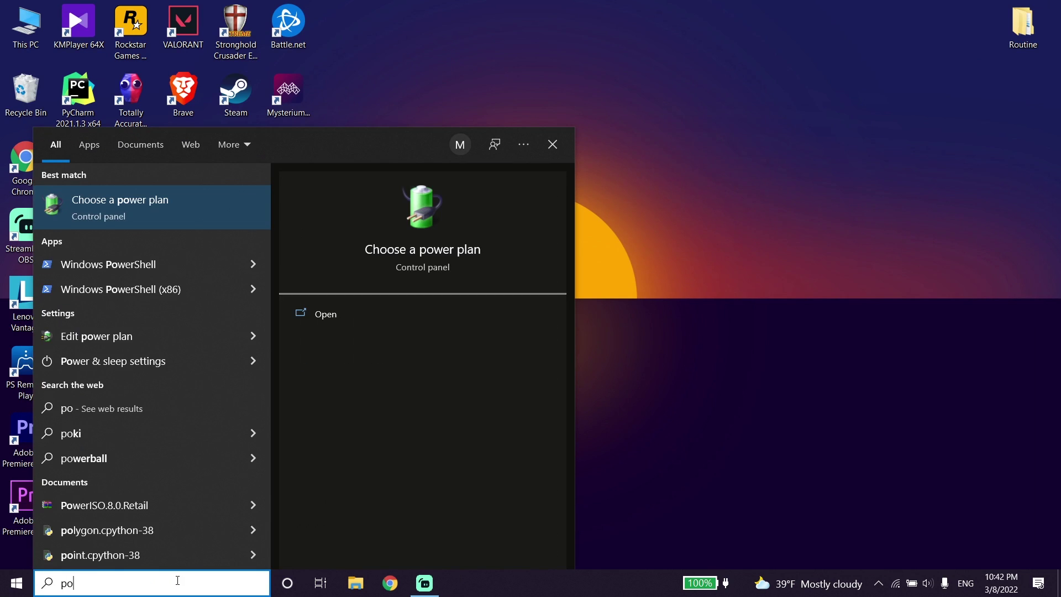
{"action": "type", "text": "wer"}
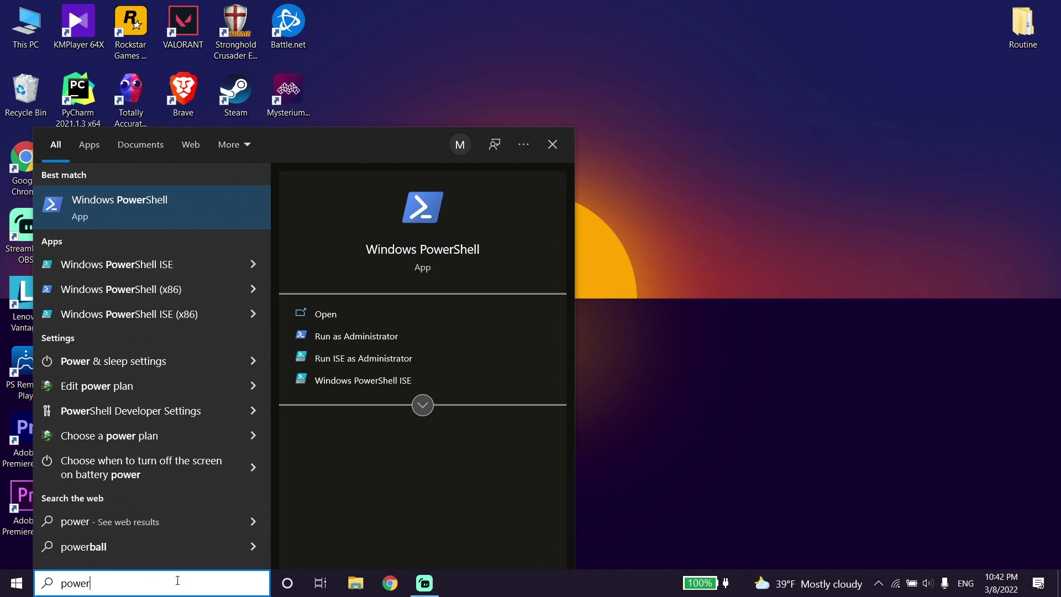
{"action": "type", "text": " se"}
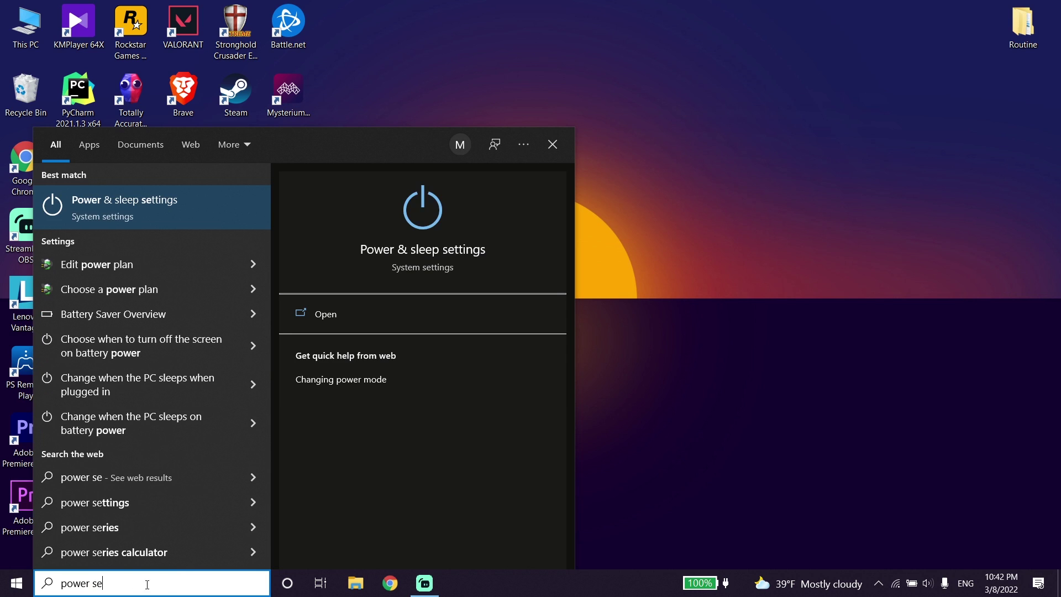
{"action": "left_click", "coordinate": [125, 207]}
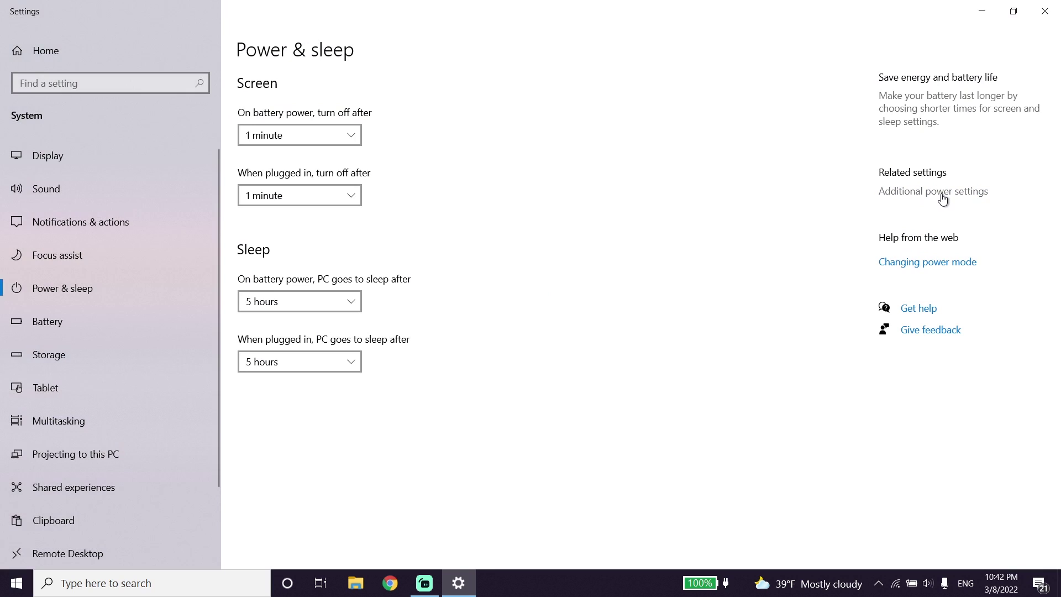
{"action": "left_click", "coordinate": [943, 193]}
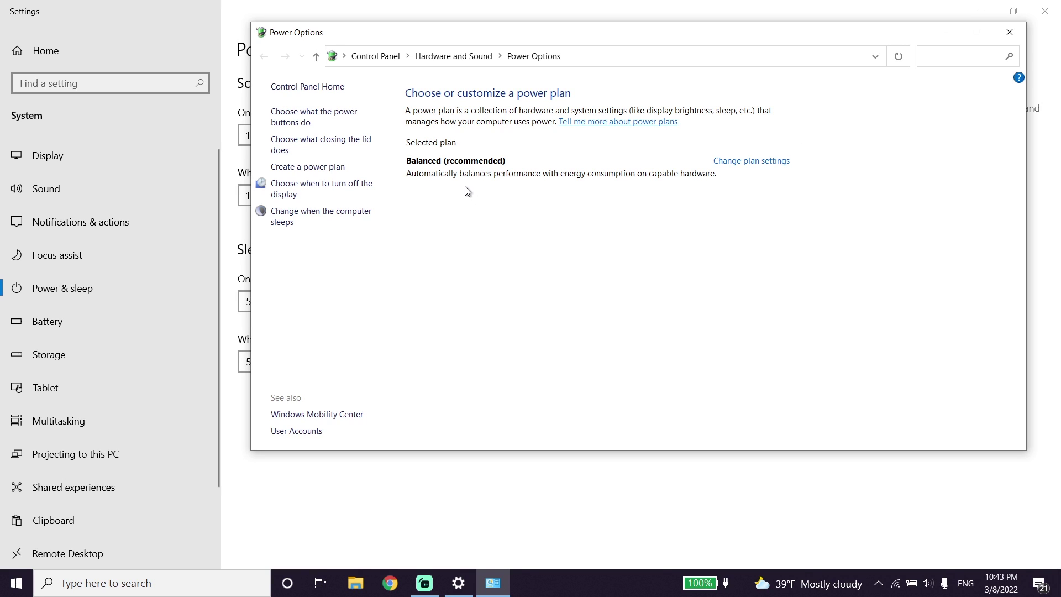
Close Power Options and Settings, then set the power mode slider to Best performance.
{"action": "left_click", "coordinate": [1010, 31]}
{"action": "left_click", "coordinate": [1045, 11]}
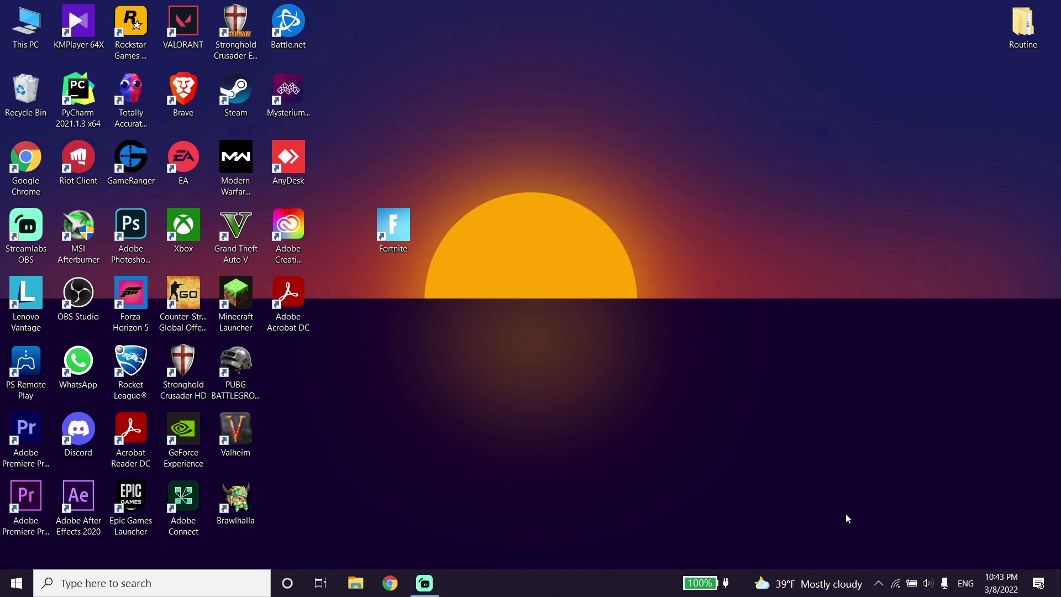
{"action": "left_click", "coordinate": [913, 584]}
{"action": "left_click_drag", "start_coordinate": [984, 479], "coordinate": [1033, 509]}
{"action": "left_click", "coordinate": [688, 324]}
{"action": "right_click", "coordinate": [547, 575]}
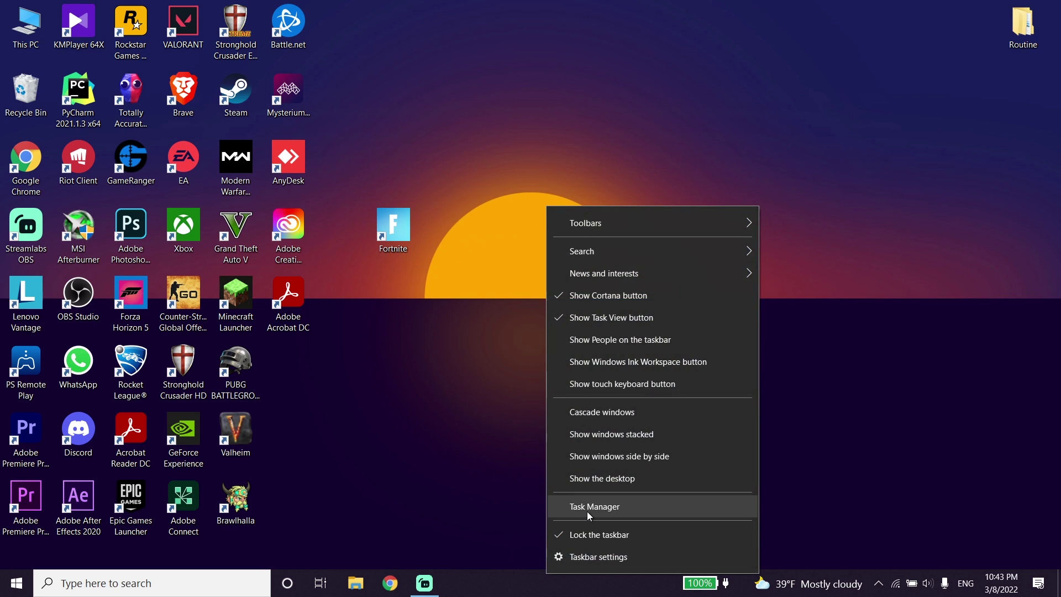
{"action": "left_click", "coordinate": [553, 507]}
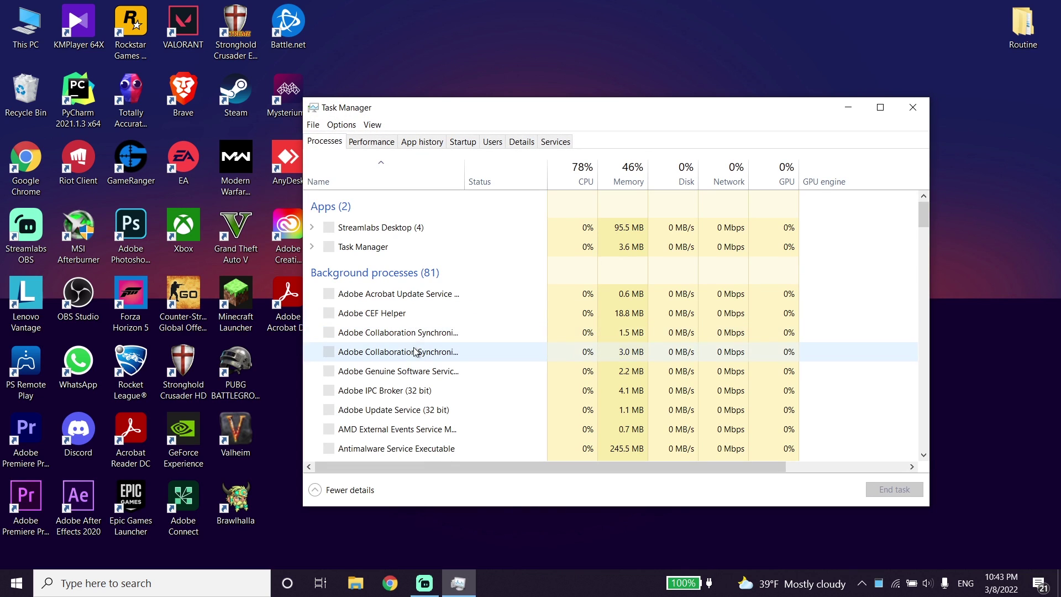
{"action": "scroll", "coordinate": [416, 352], "scroll_direction": "down", "scroll_amount": 6}
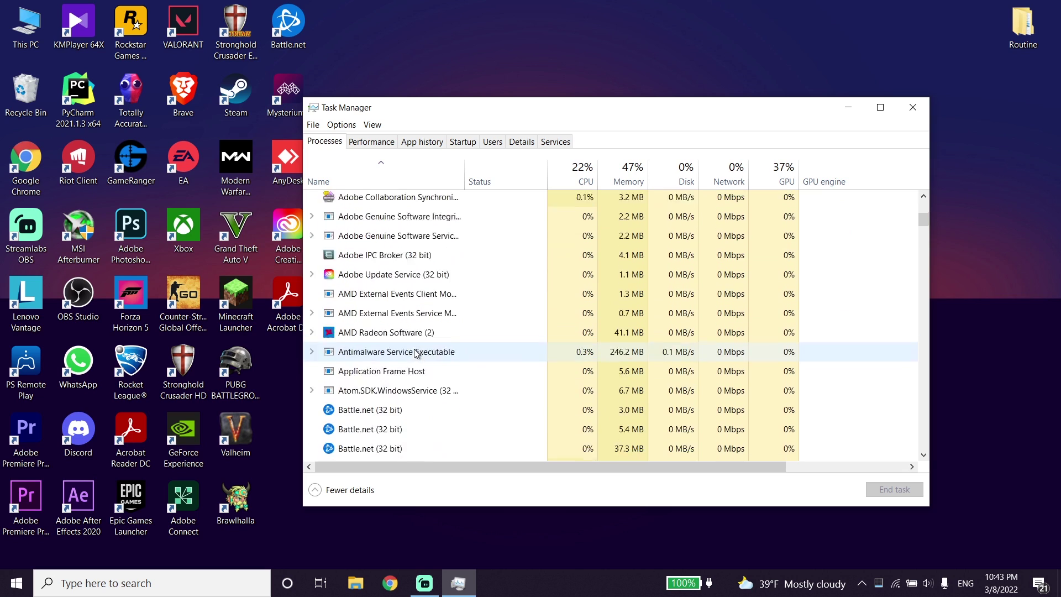
{"action": "scroll", "coordinate": [416, 352], "scroll_direction": "down", "scroll_amount": 1}
{"action": "right_click", "coordinate": [374, 277]}
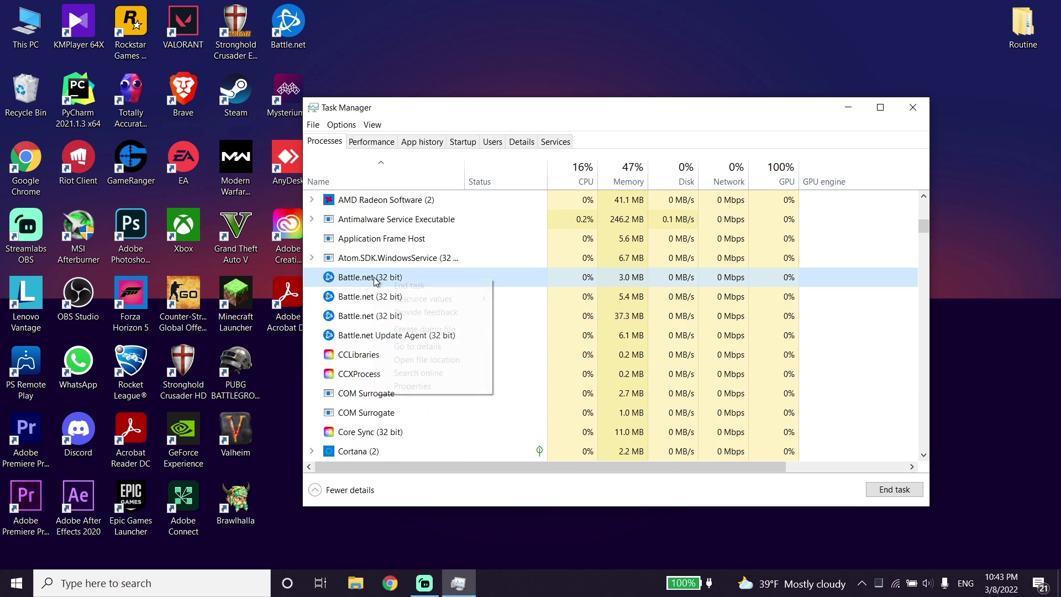
{"action": "key", "text": "Escape"}
{"action": "scroll", "coordinate": [389, 343], "scroll_direction": "down", "scroll_amount": 5}
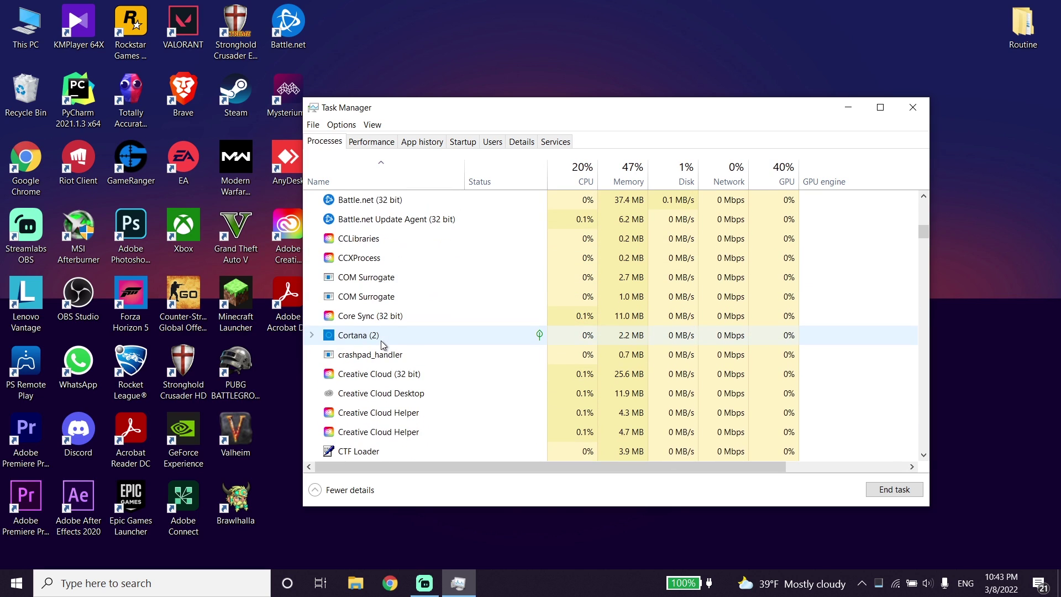
{"action": "scroll", "coordinate": [390, 348], "scroll_direction": "down", "scroll_amount": 6}
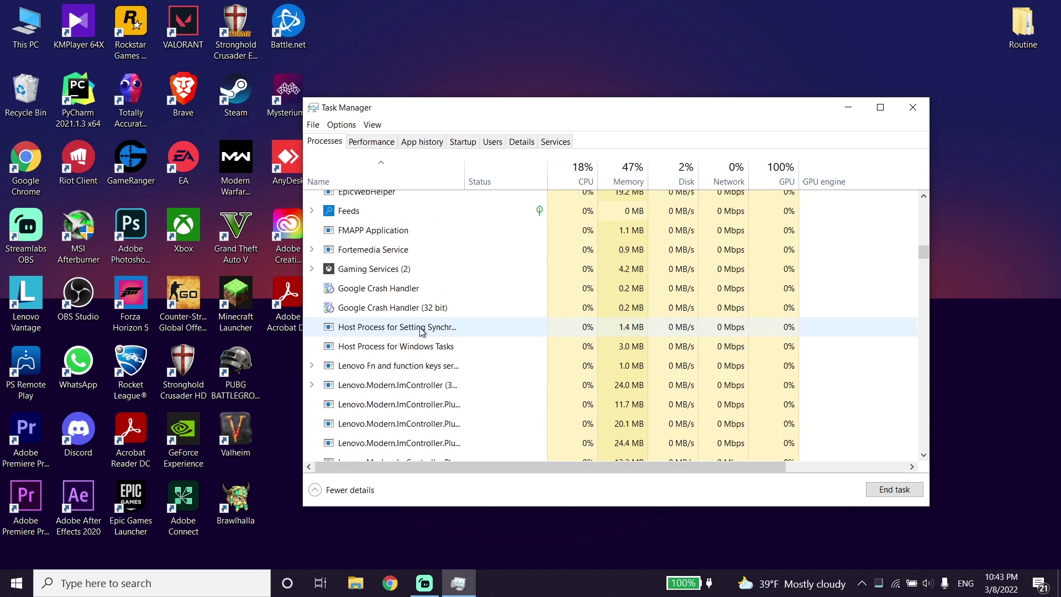
{"action": "scroll", "coordinate": [419, 299], "scroll_direction": "down", "scroll_amount": 10}
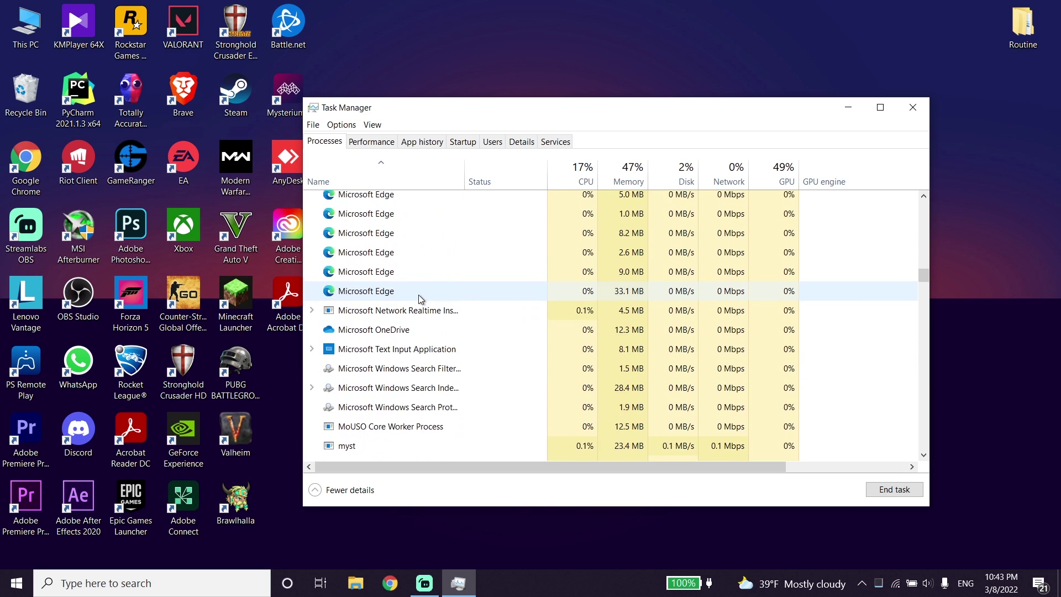
{"action": "scroll", "coordinate": [417, 295], "scroll_direction": "down", "scroll_amount": 7}
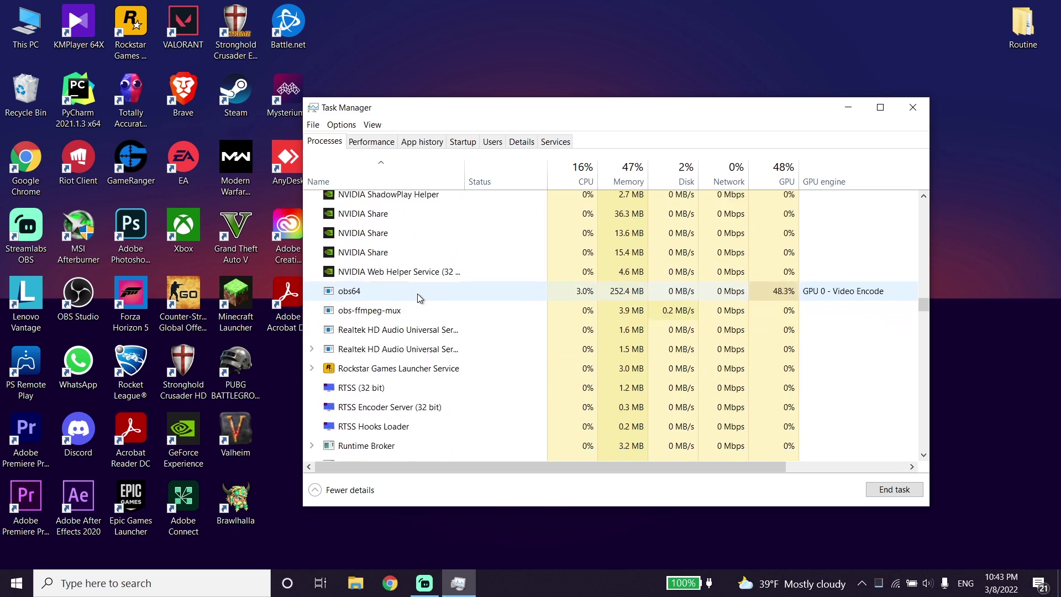
{"action": "left_click", "coordinate": [913, 107]}
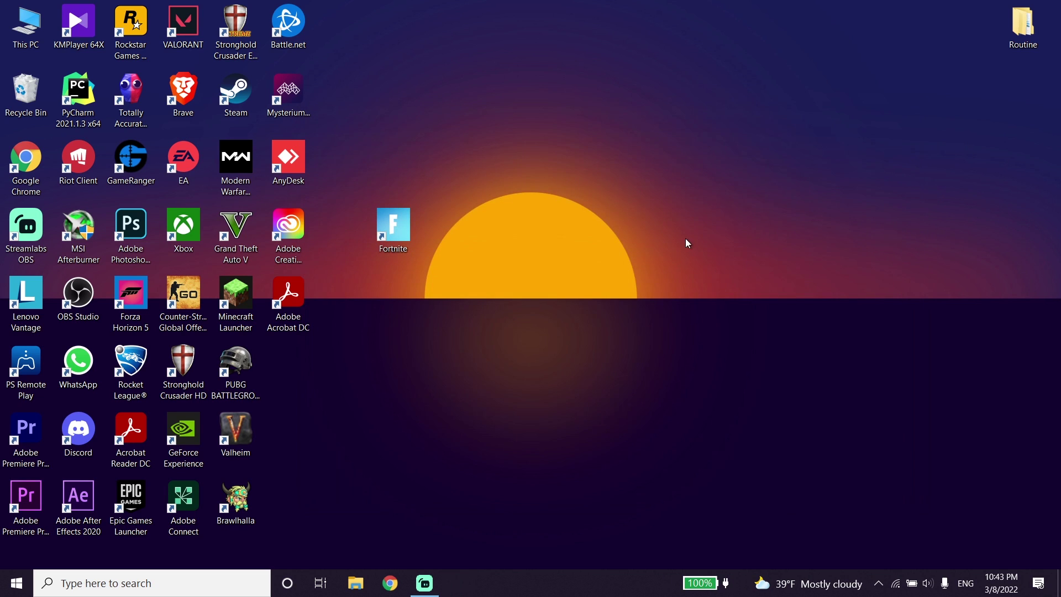
{"action": "right_click", "coordinate": [686, 239]}
{"action": "left_click", "coordinate": [727, 284]}
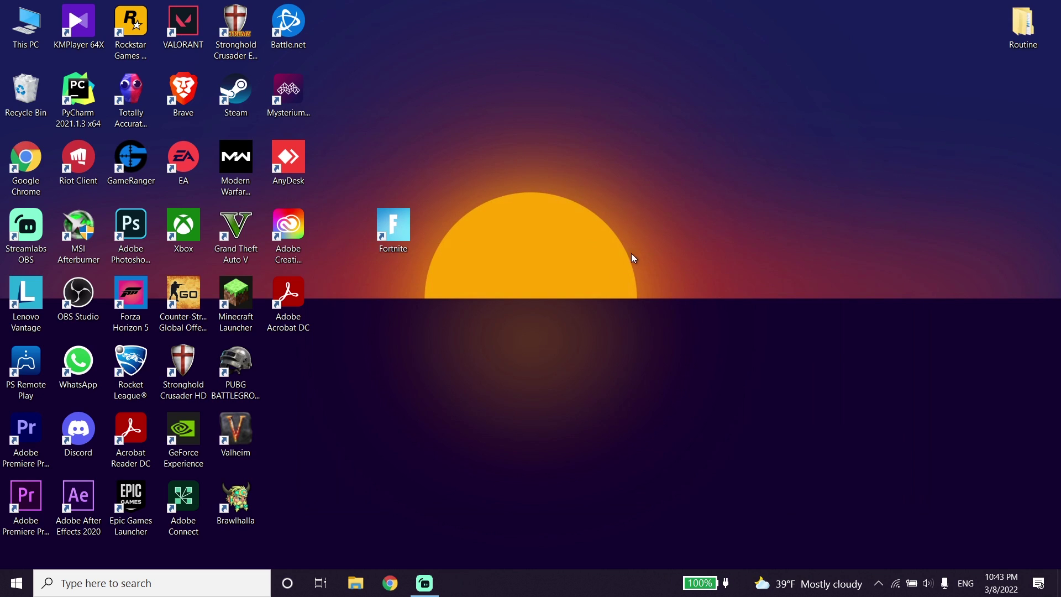